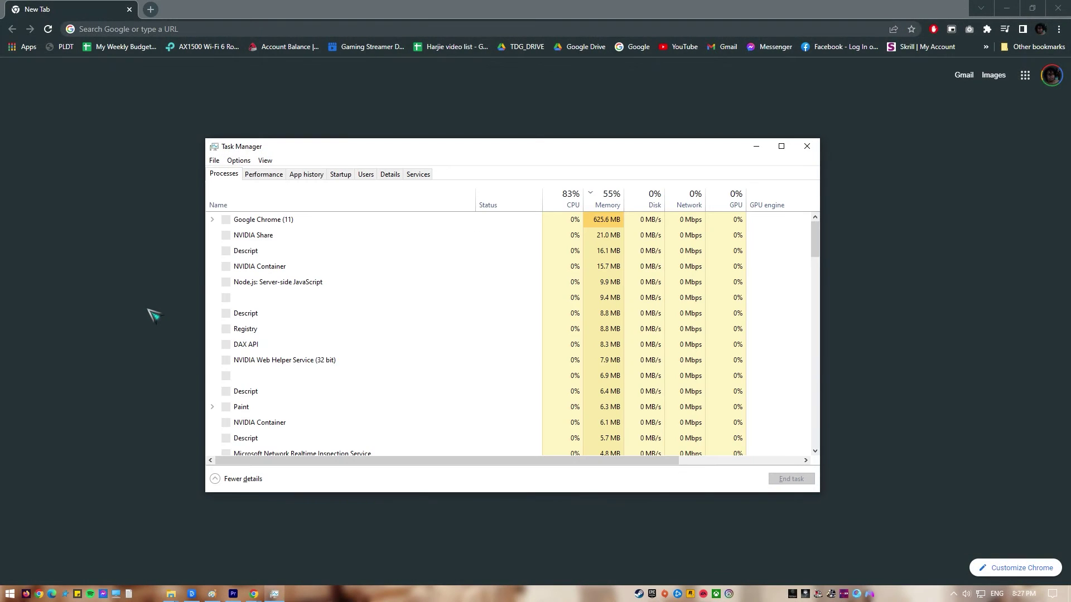
Step: Return Task Manager to the Processes list and select the Google Chrome process
left_click(264, 175)
left_click(223, 174)
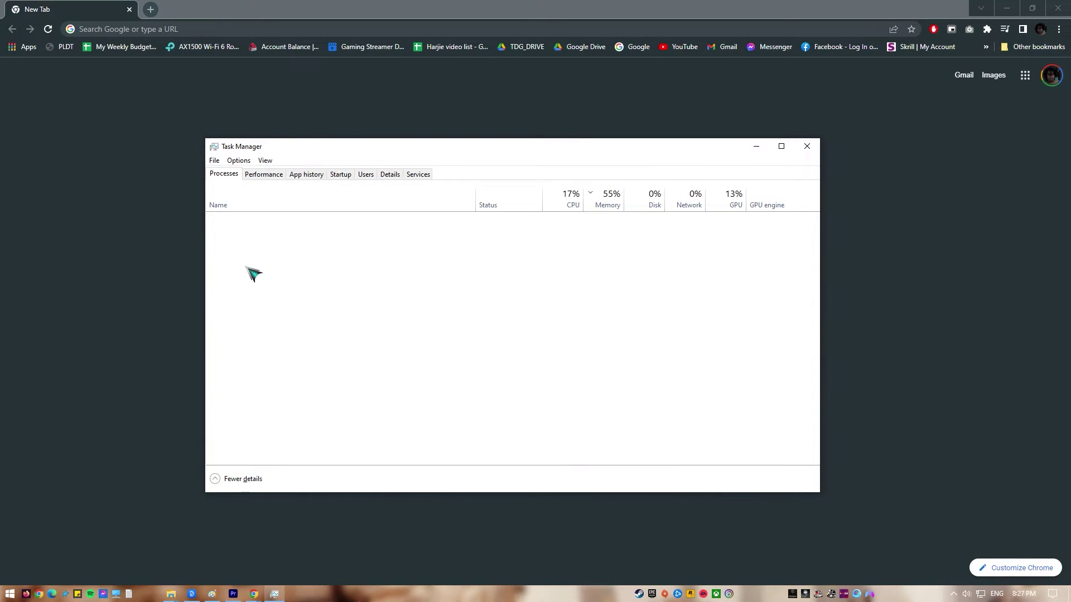
left_click(284, 237)
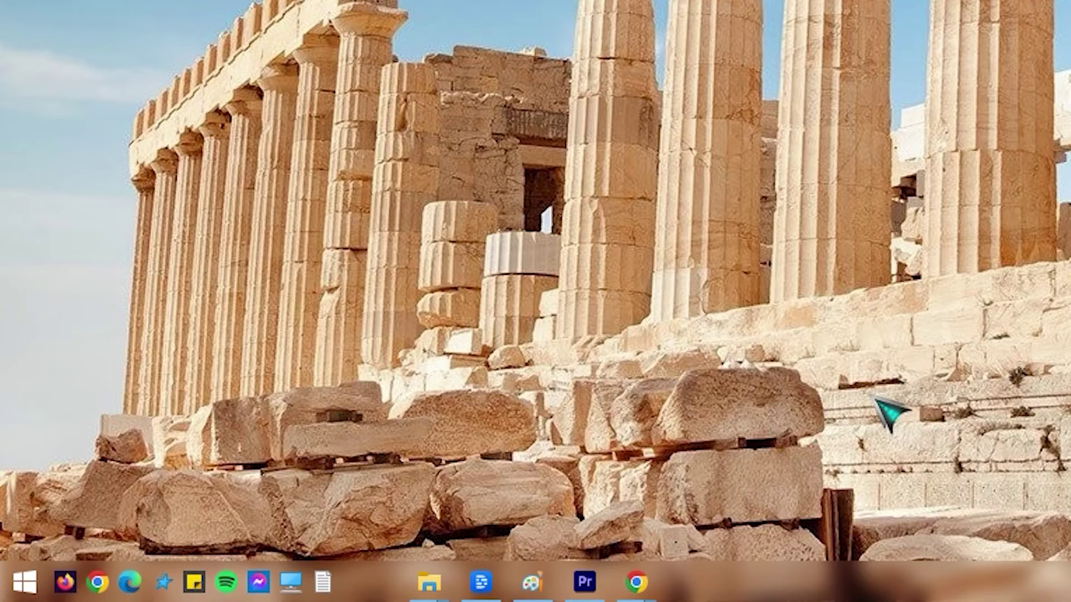
Step: Show the Start menu's power options to reach Restart
left_click(24, 581)
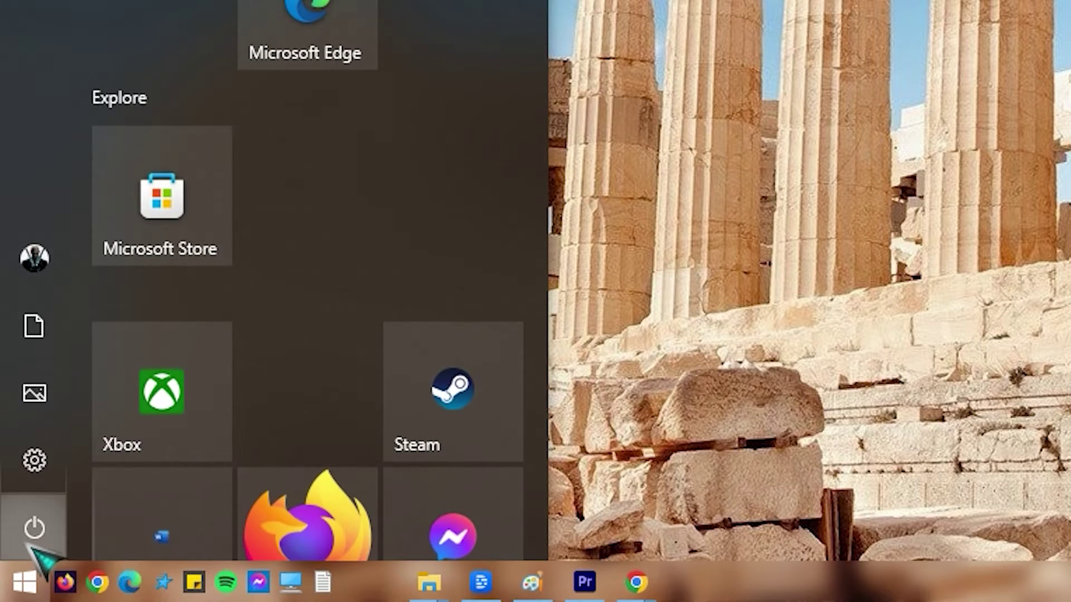
left_click(33, 528)
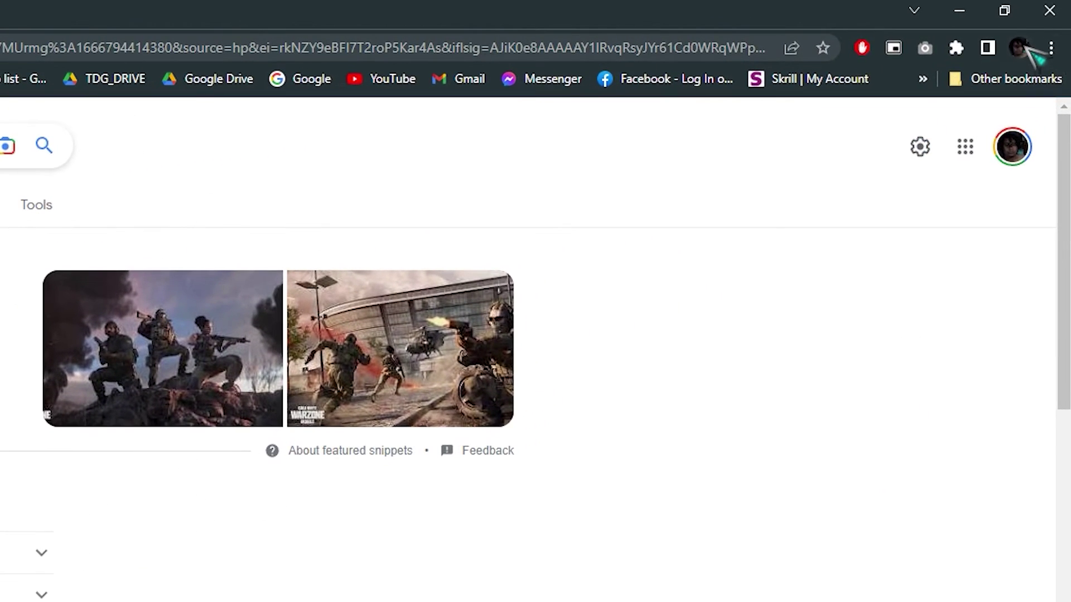
Step: Go to Help > About Google Chrome to start the browser update
left_click(1051, 47)
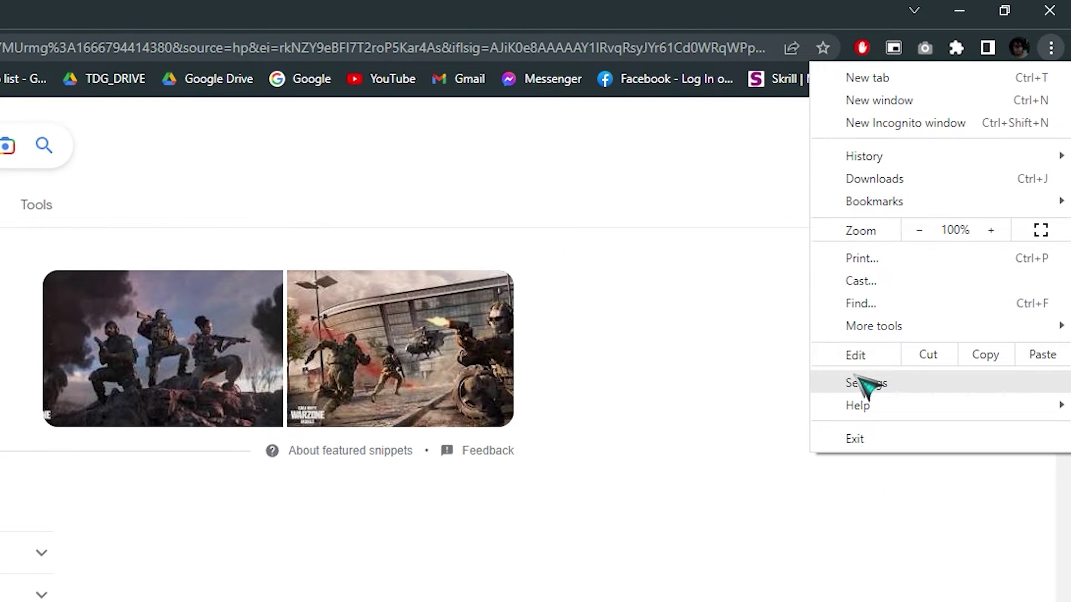
mouse_move(859, 405)
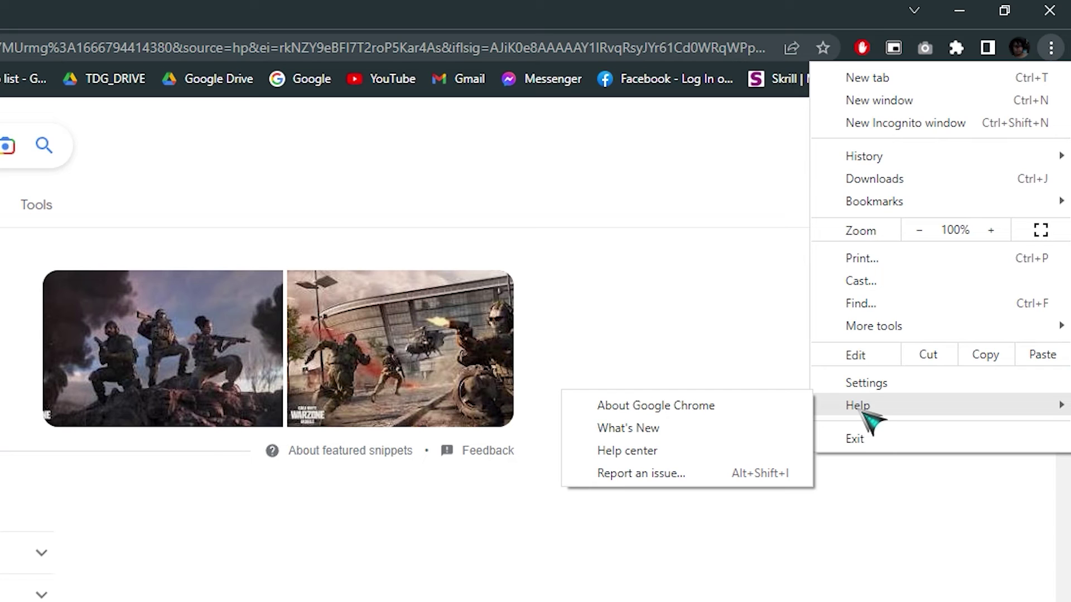
left_click(653, 406)
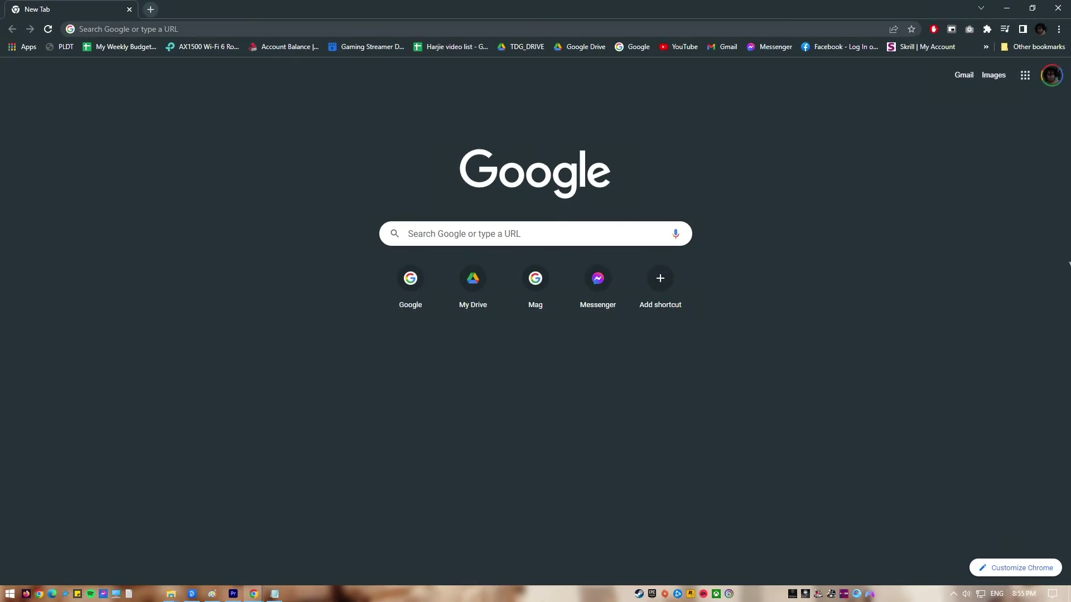
Step: Bring up Chrome's Clear browsing data options for cookies and other site data
left_click(1059, 30)
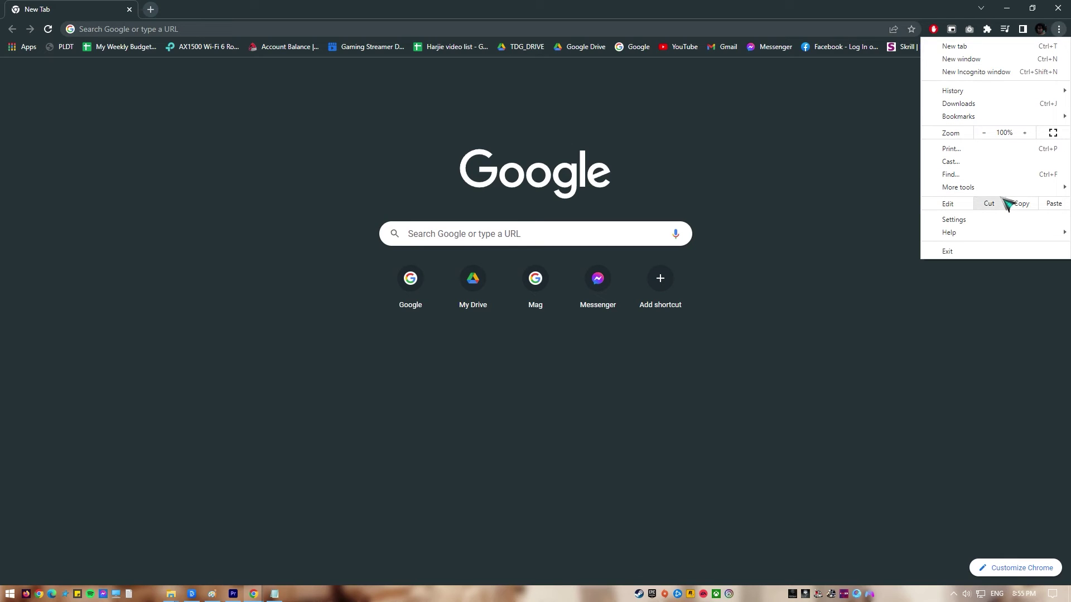
mouse_move(958, 188)
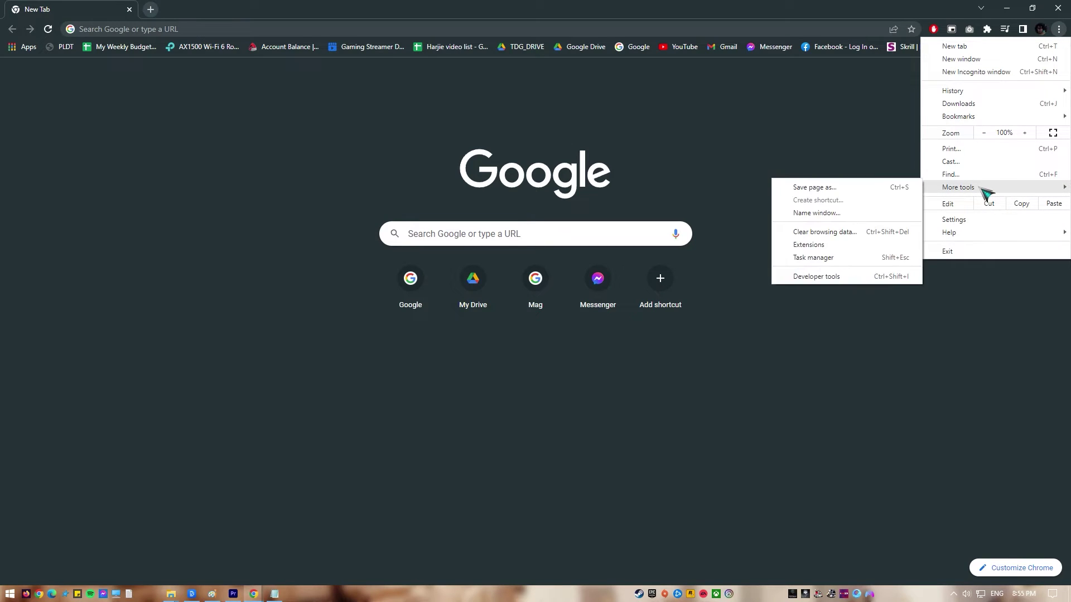
left_click(845, 232)
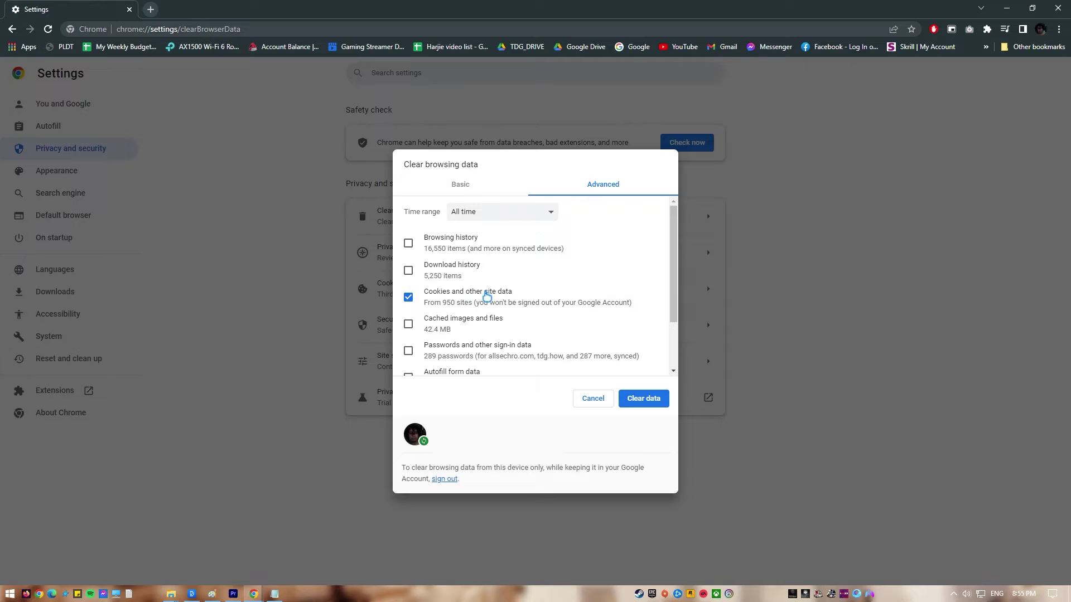
scroll(487, 332, "down", 2)
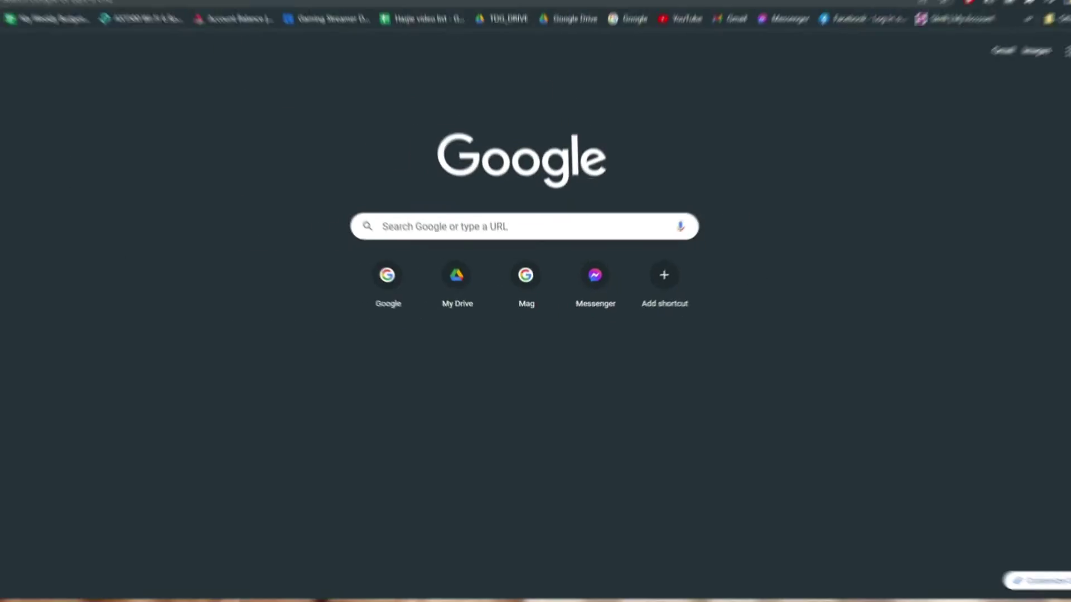
Step: Go to Chrome's Extensions page via More tools
left_click(1059, 29)
mouse_move(958, 187)
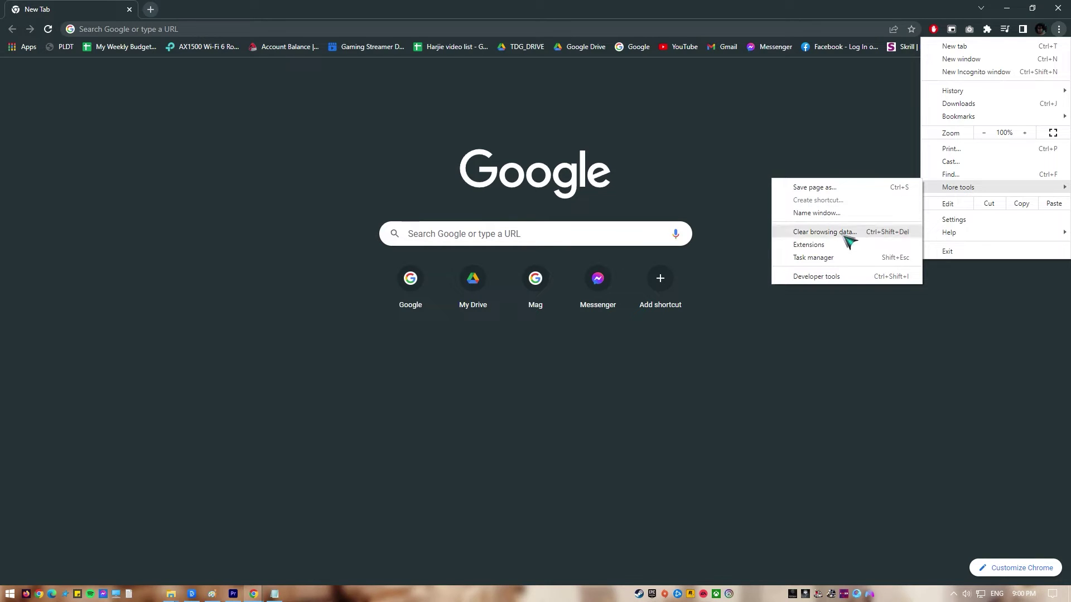
left_click(804, 245)
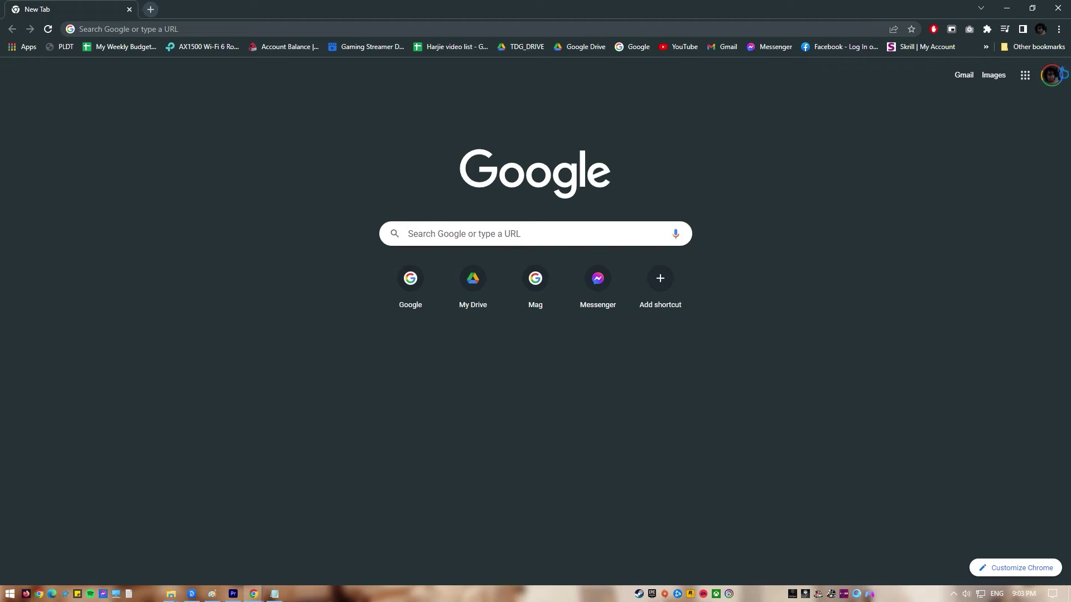
Step: Start a new Incognito window from Chrome's main menu
left_click(1060, 28)
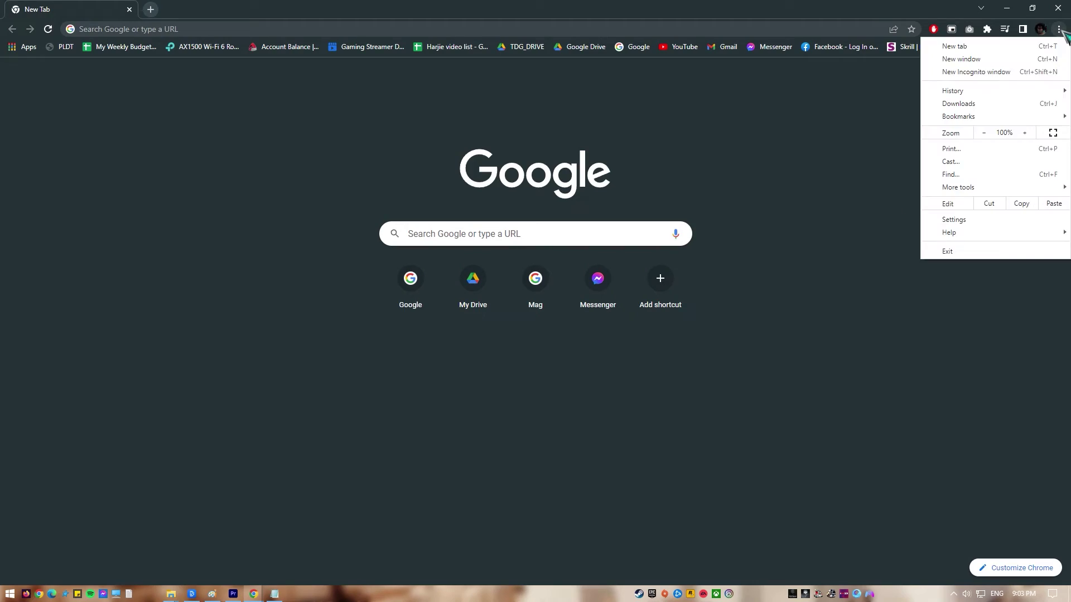
left_click(1013, 72)
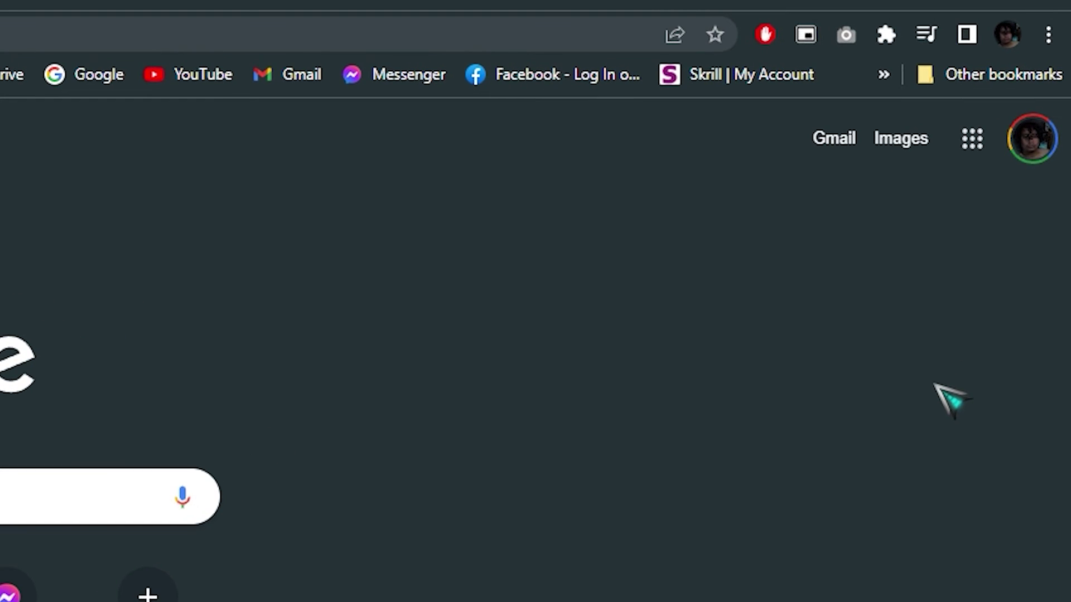
Step: Go to Settings > System to reach the 'Use hardware acceleration when available' switch
left_click(1047, 34)
mouse_move(821, 391)
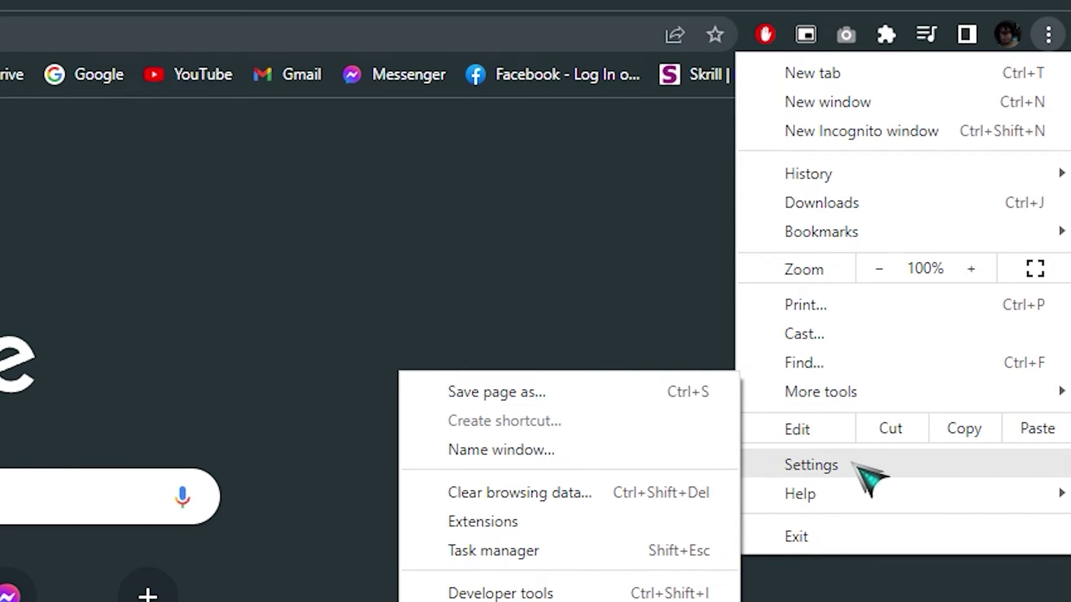
left_click(857, 466)
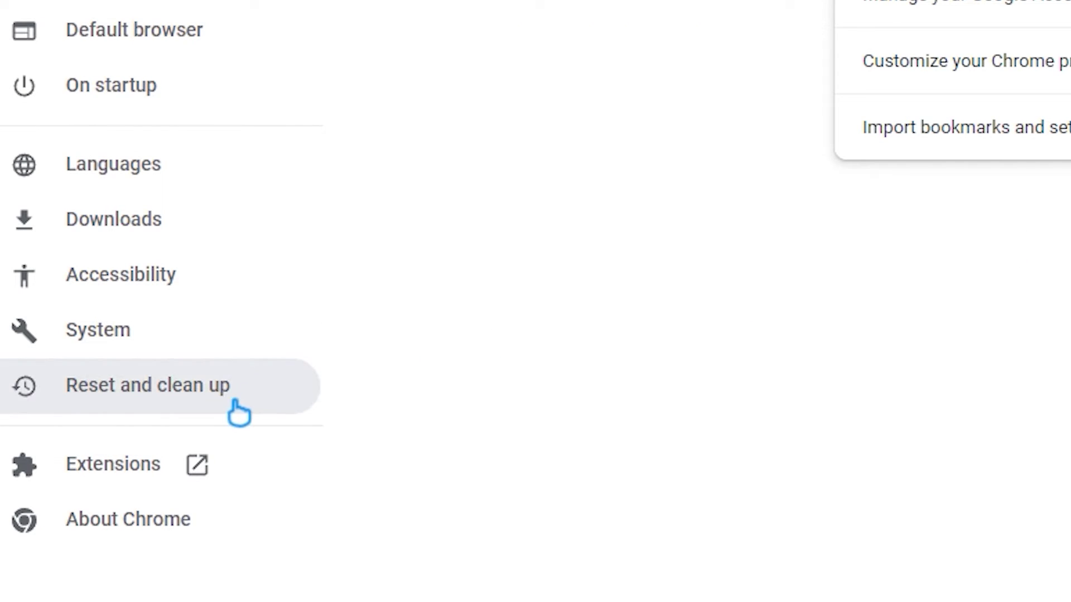
left_click(168, 330)
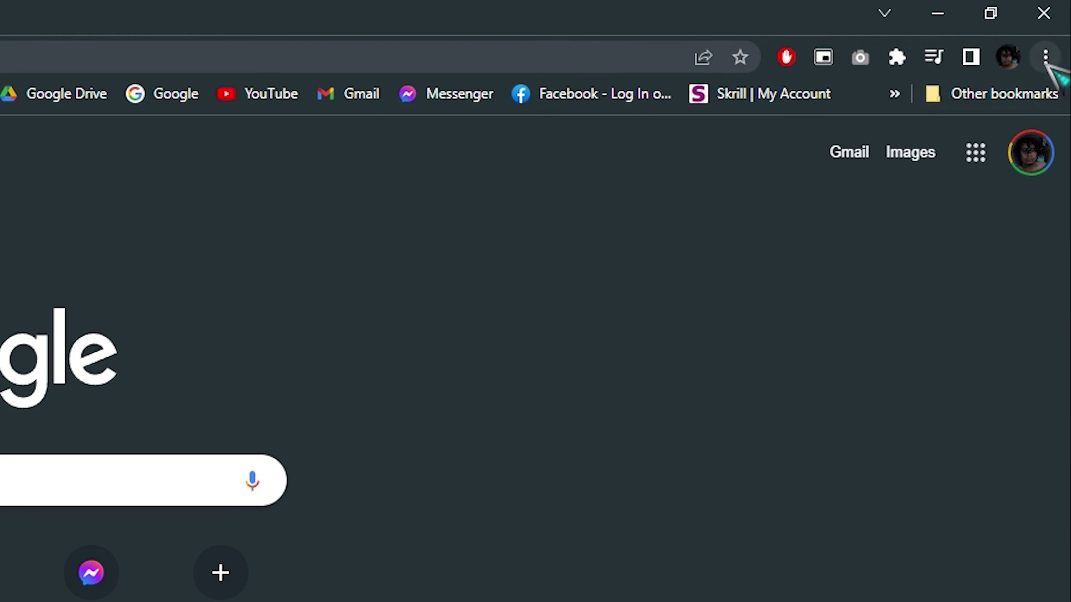
Step: Run Reset and clean up > Clean up computer with Report details unchecked
left_click(1051, 46)
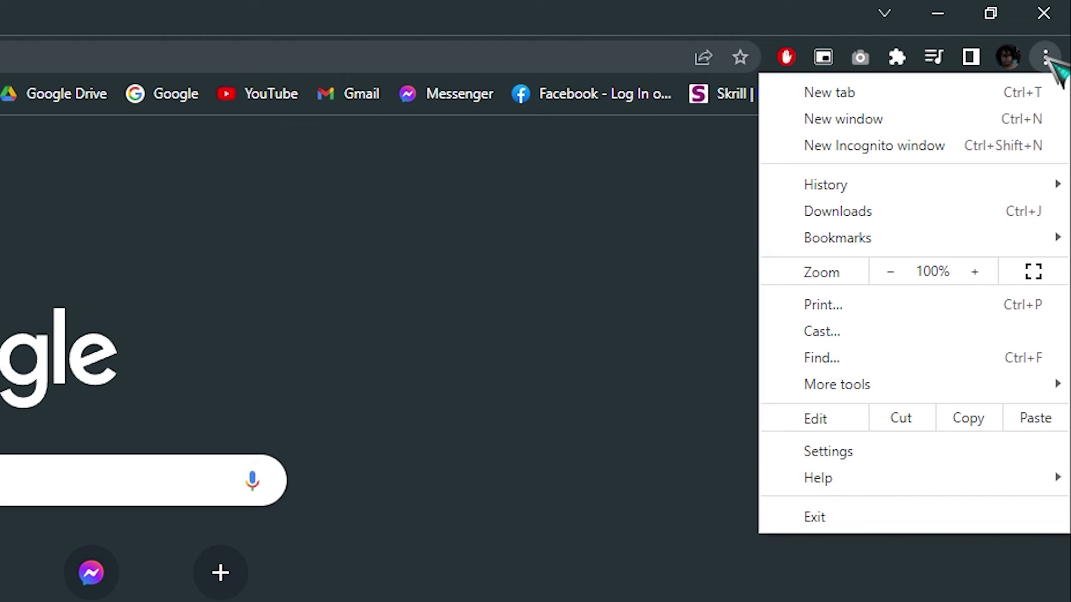
left_click(890, 452)
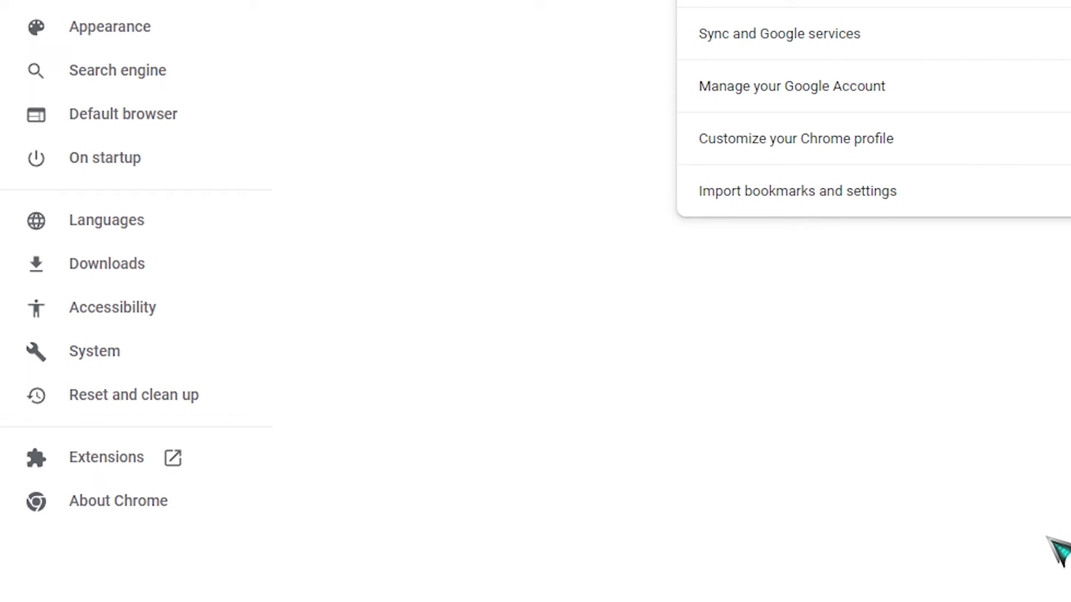
left_click(149, 410)
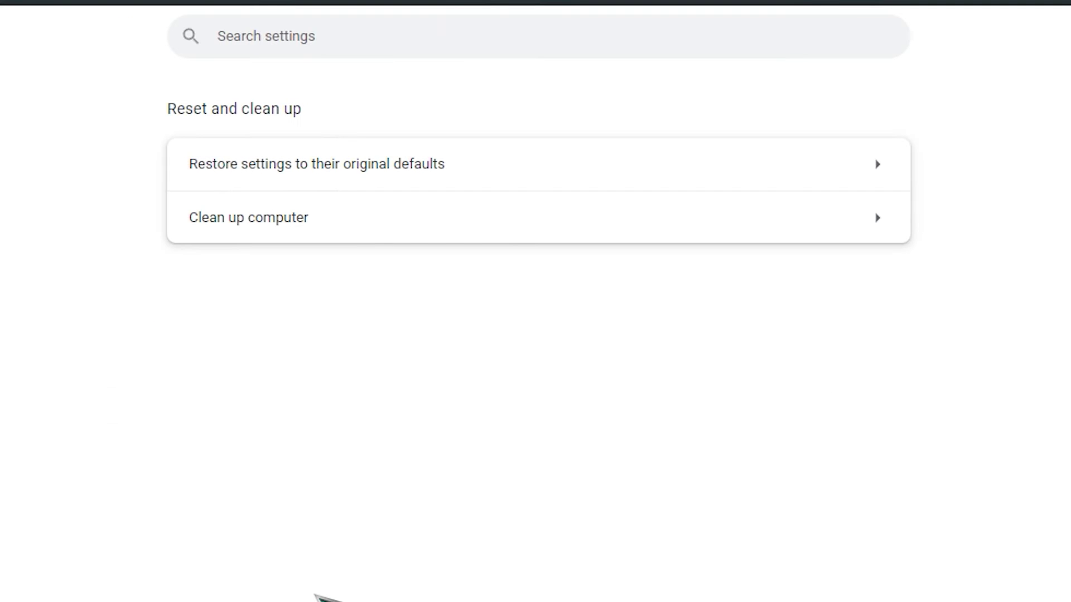
left_click(892, 226)
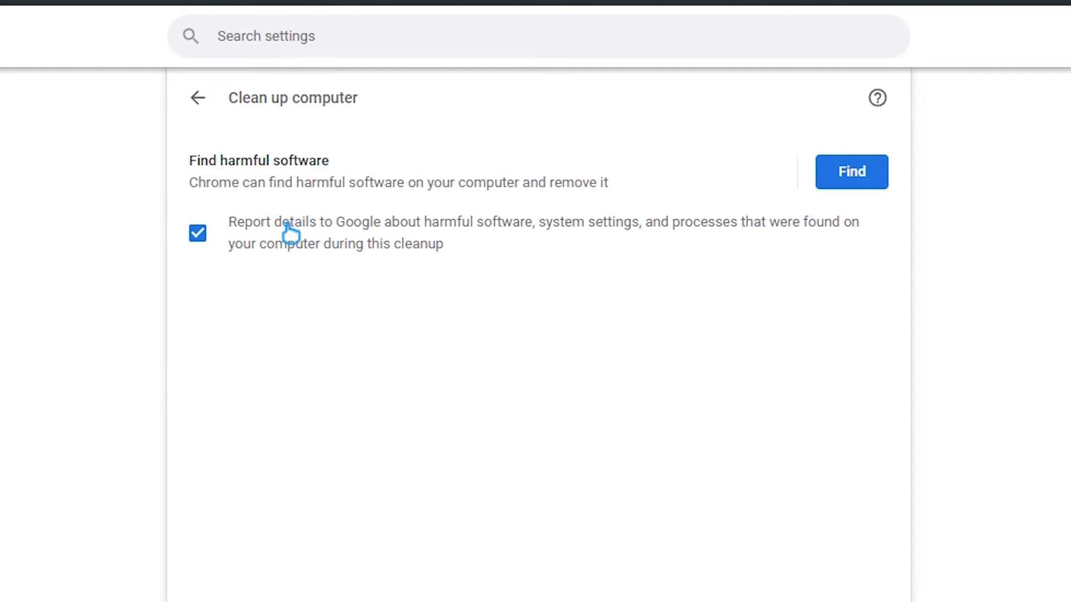
left_click(199, 236)
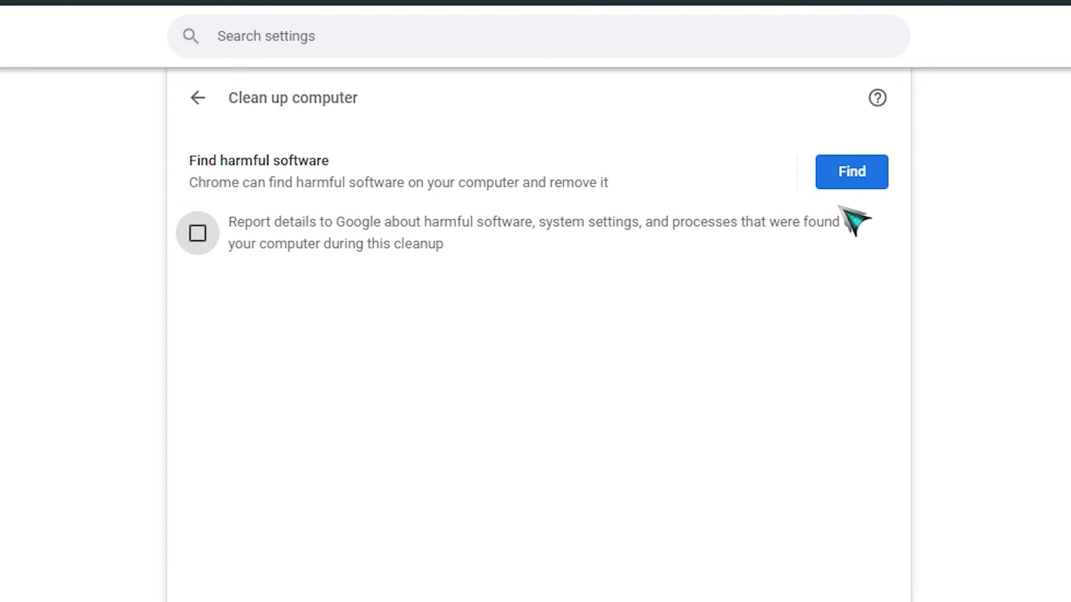
left_click(861, 185)
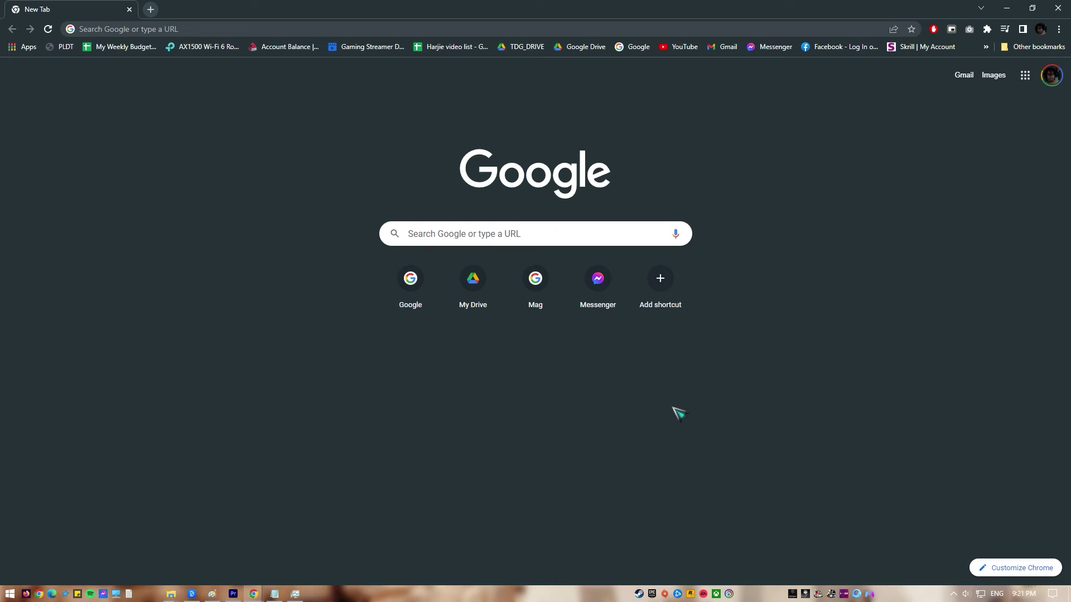
Step: Open More tools > Task manager and select the Utility: Network Service process
left_click(1058, 29)
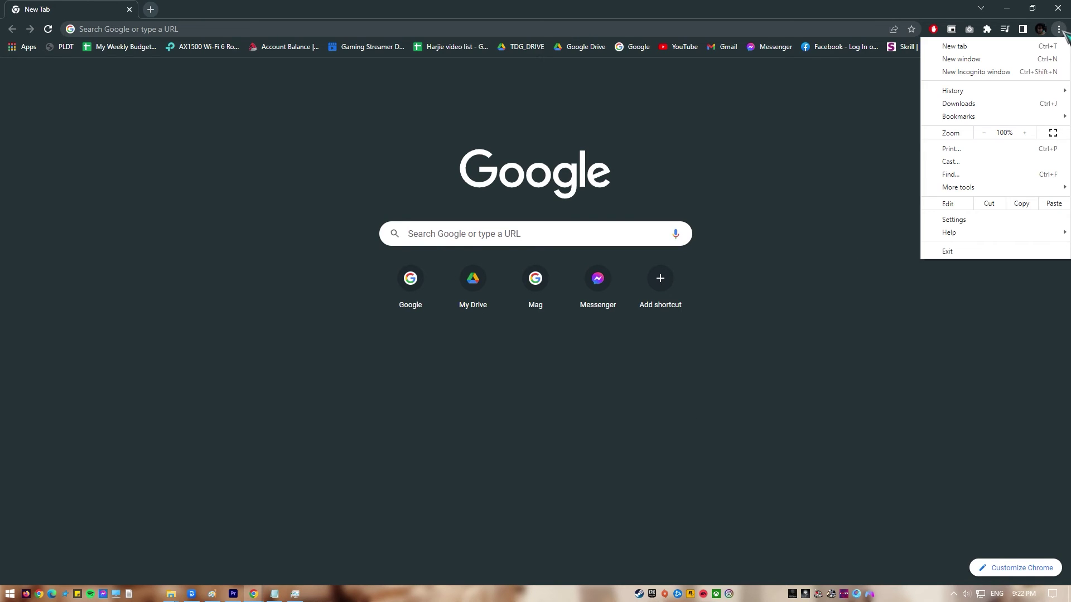
mouse_move(957, 187)
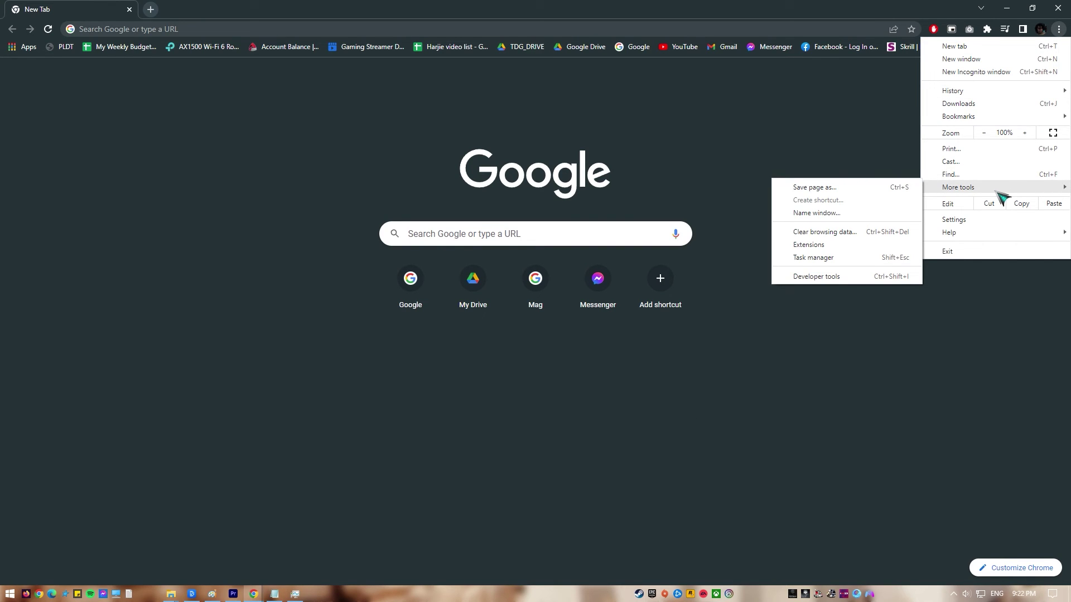
left_click(829, 258)
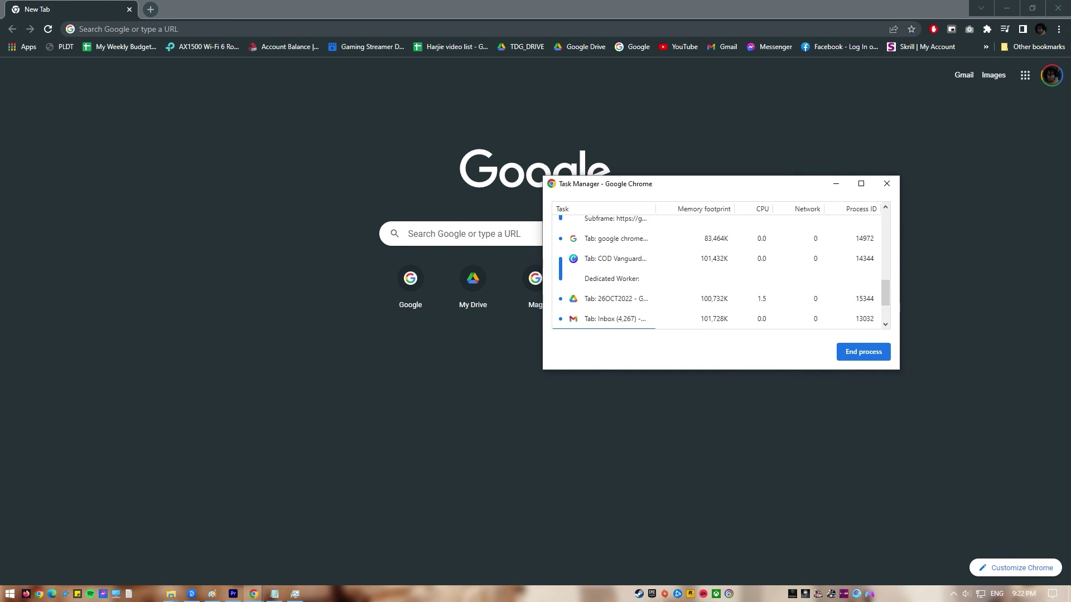
scroll(610, 306, "up", 5)
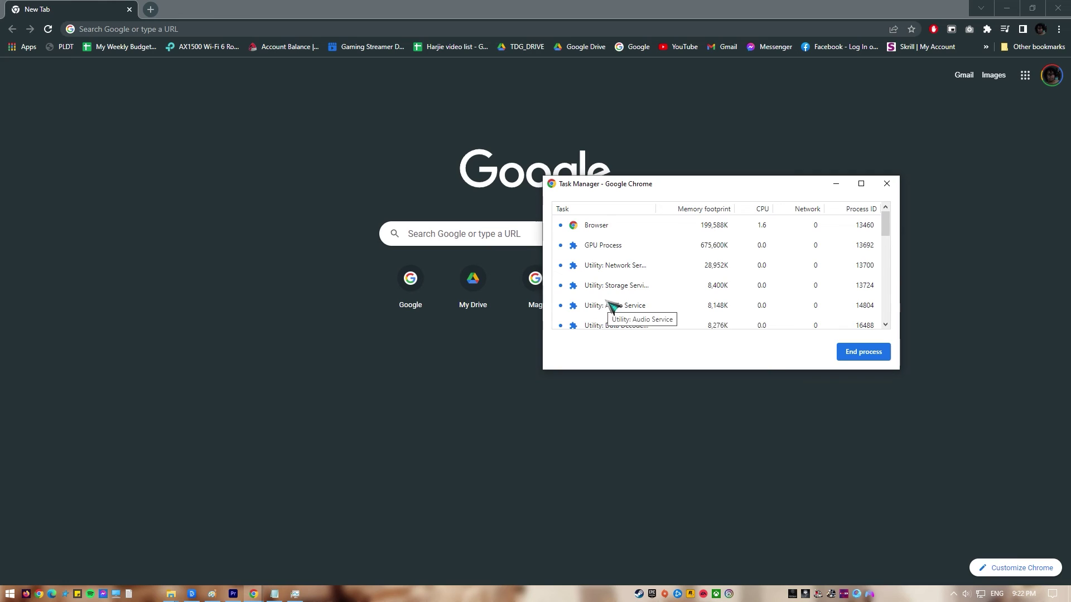
scroll(618, 280, "down", 1)
scroll(636, 279, "down", 2)
scroll(649, 281, "down", 2)
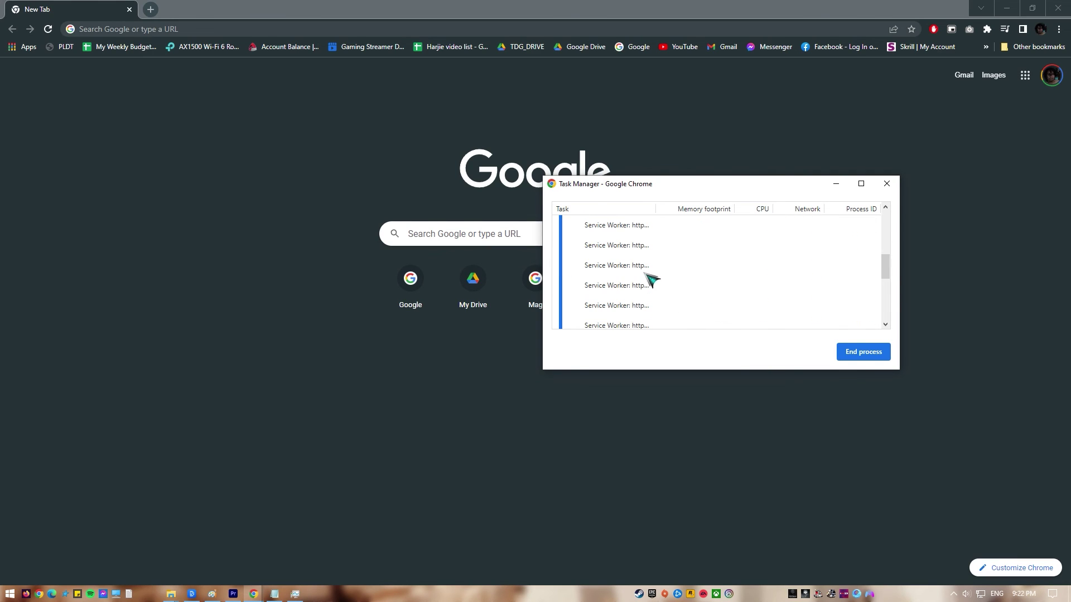
scroll(649, 282, "up", 2)
scroll(650, 282, "down", 1)
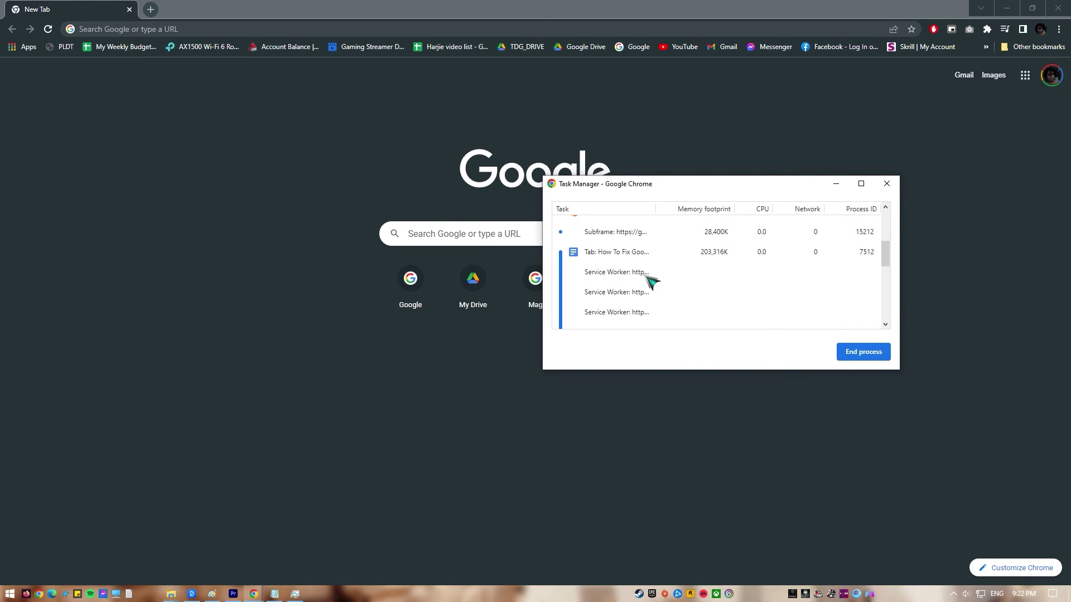
scroll(650, 283, "up", 5)
left_click(717, 266)
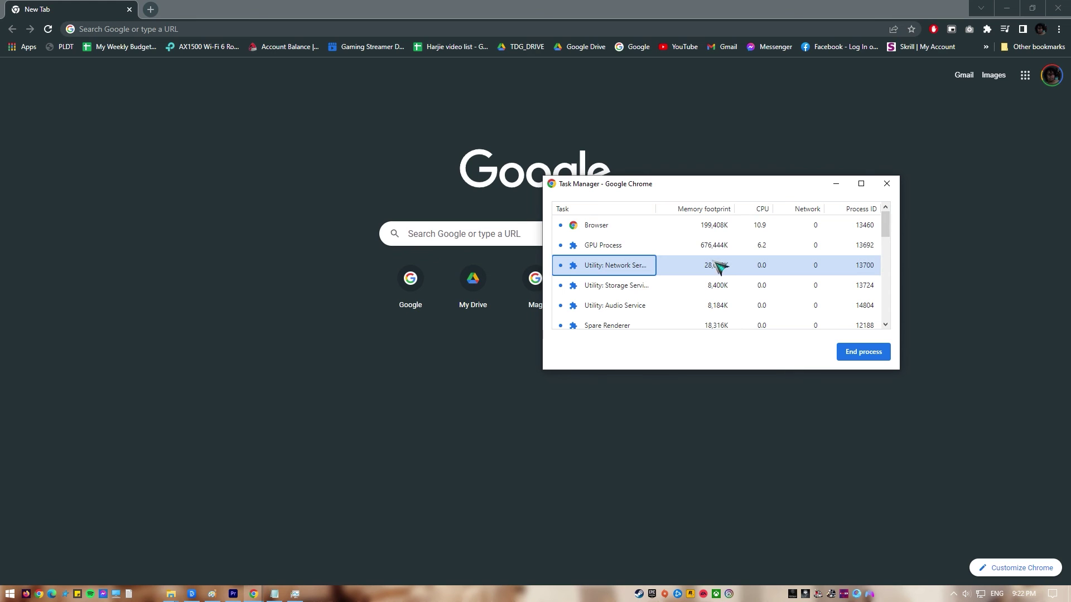